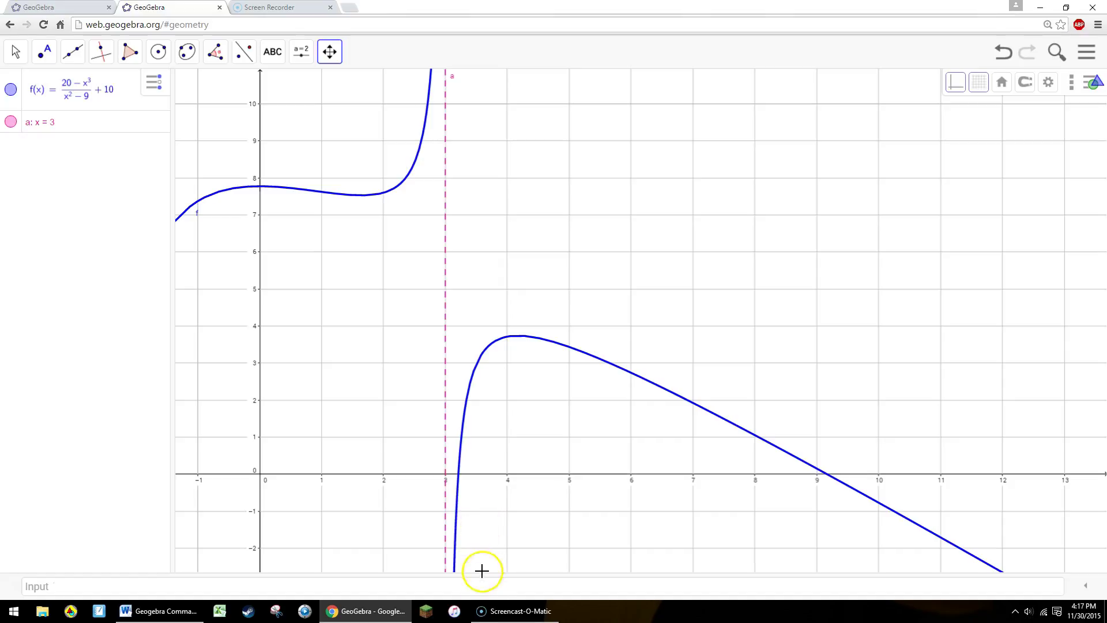
# - Compute the definite integral of f from x = 3.5 to x = 8.9 with the Integral command
pyautogui.click(474, 587)
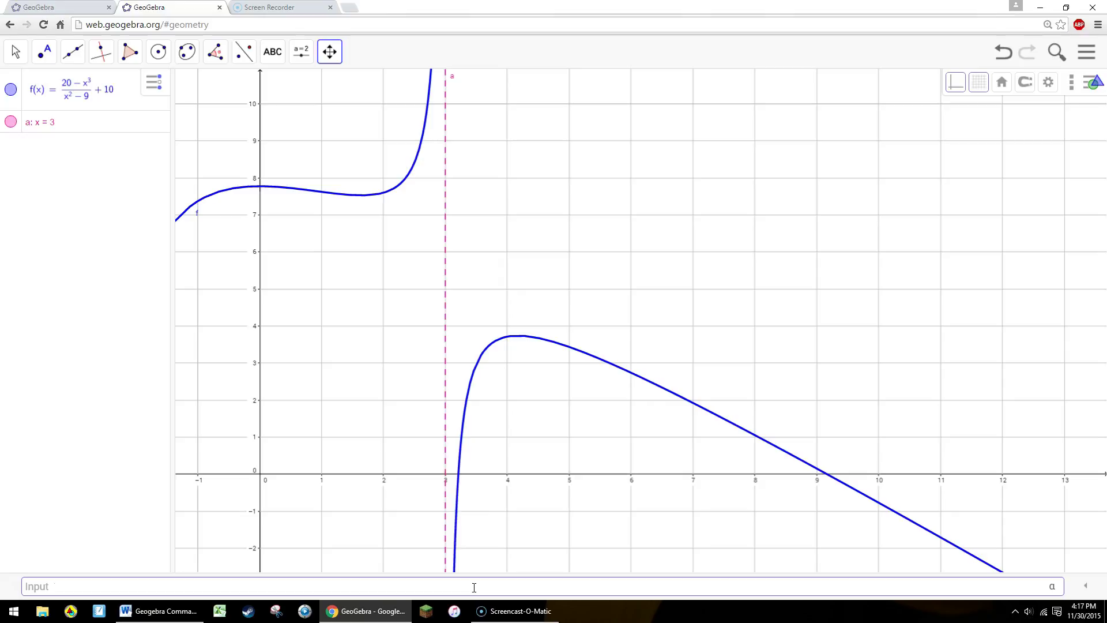
pyautogui.write('integral')
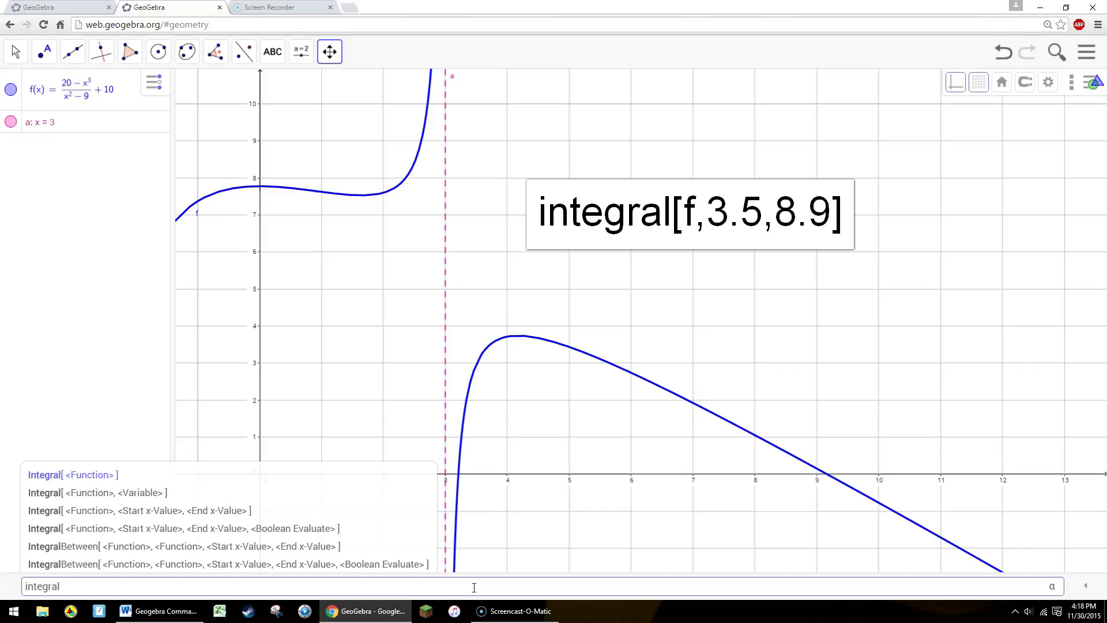
pyautogui.write('[f,')
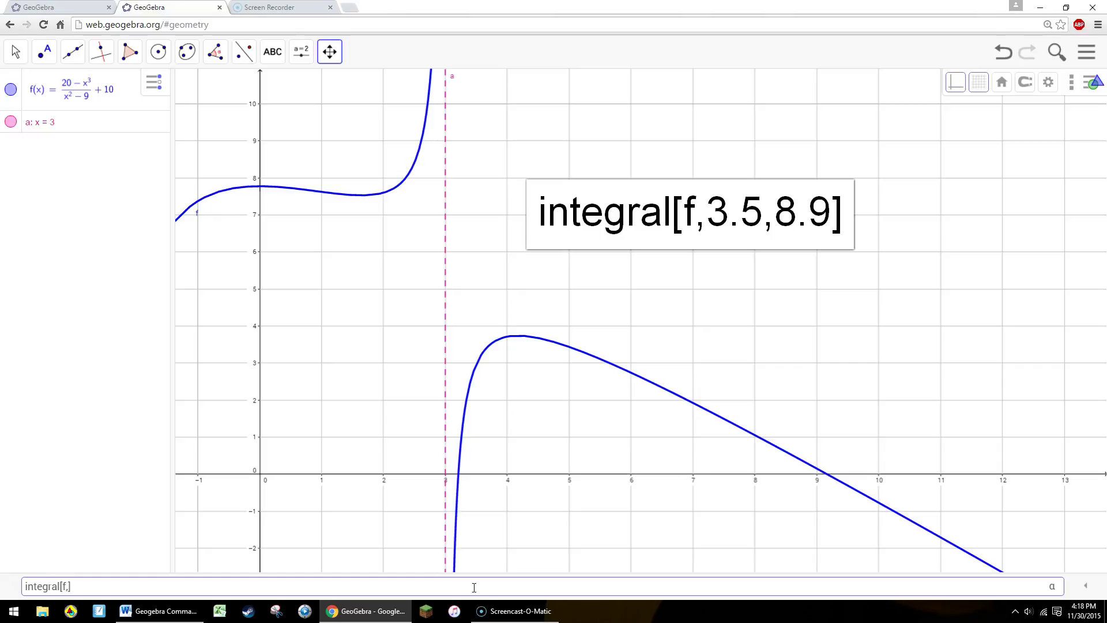
pyautogui.write('3.5,8.9')
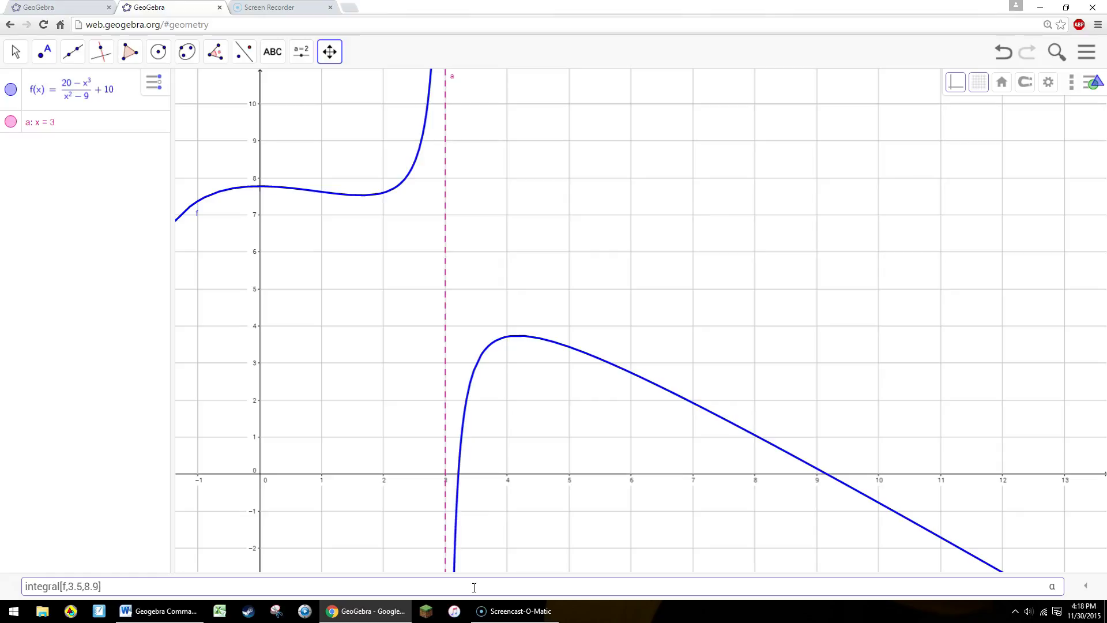
pyautogui.press('Return')
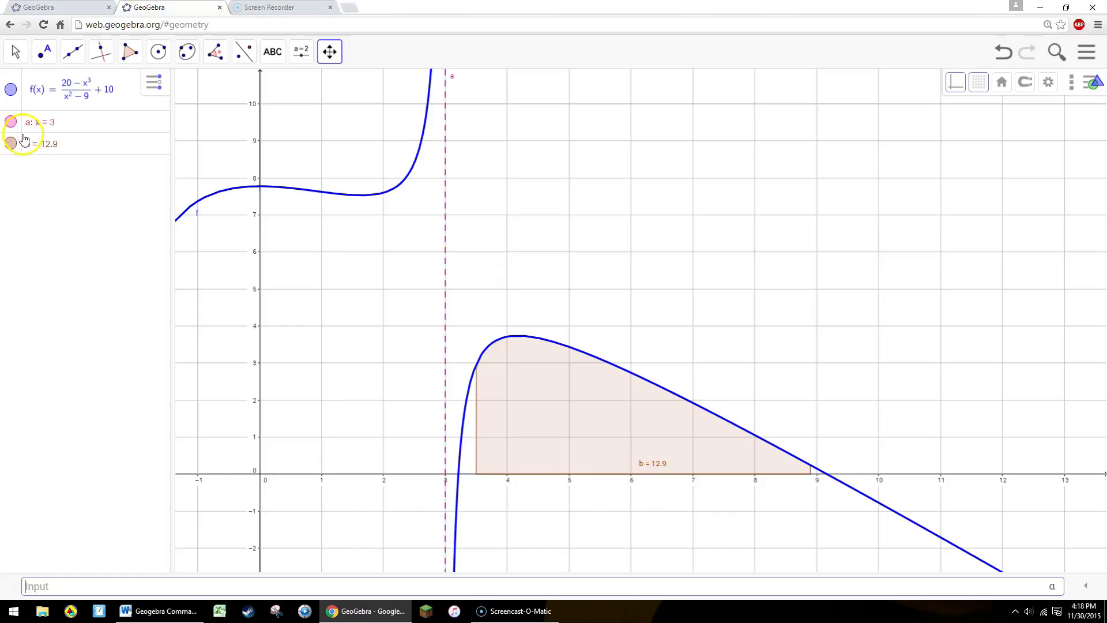
# - Change the upper limit of the shaded integral of f to 12 in its definition
pyautogui.moveTo(42, 156)
pyautogui.moveTo(537, 416)
pyautogui.press('Escape')
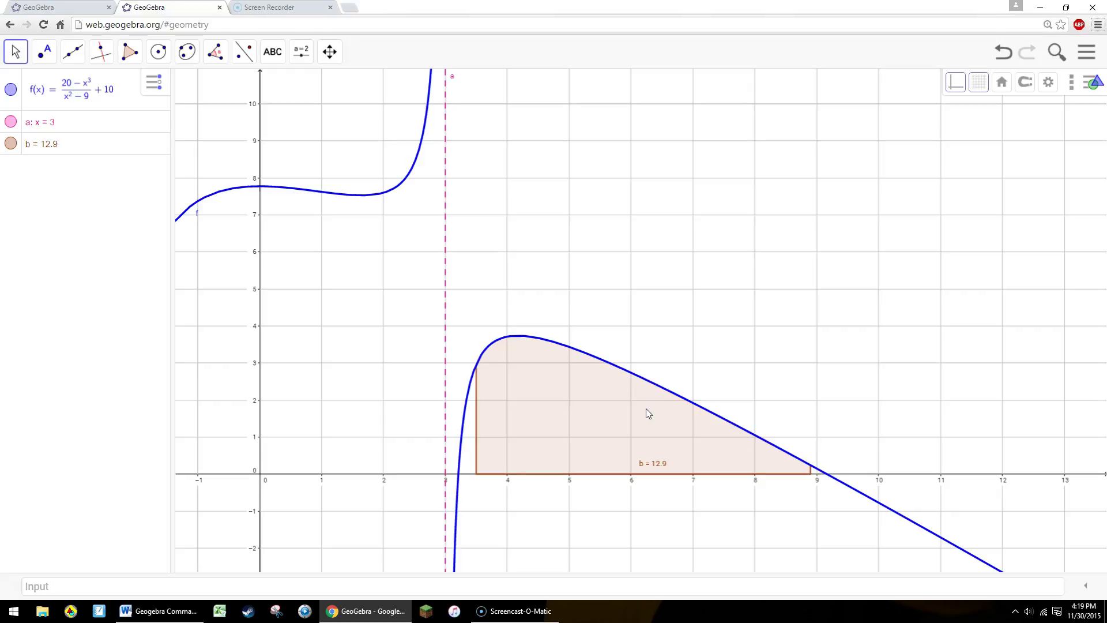
pyautogui.rightClick(647, 413)
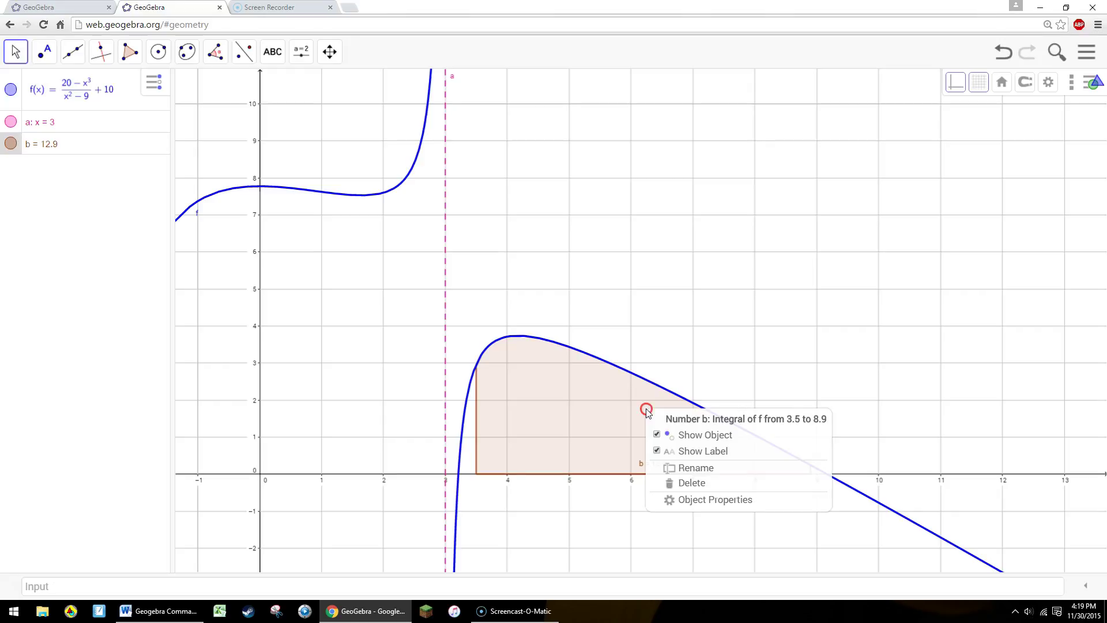
pyautogui.click(701, 500)
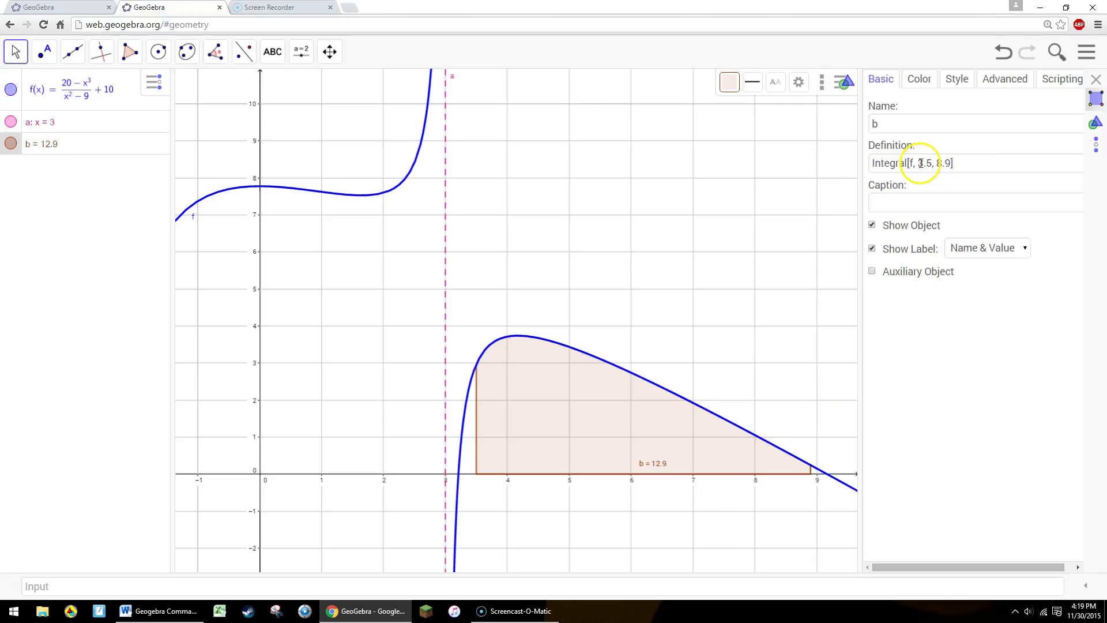
pyautogui.doubleClick(945, 163)
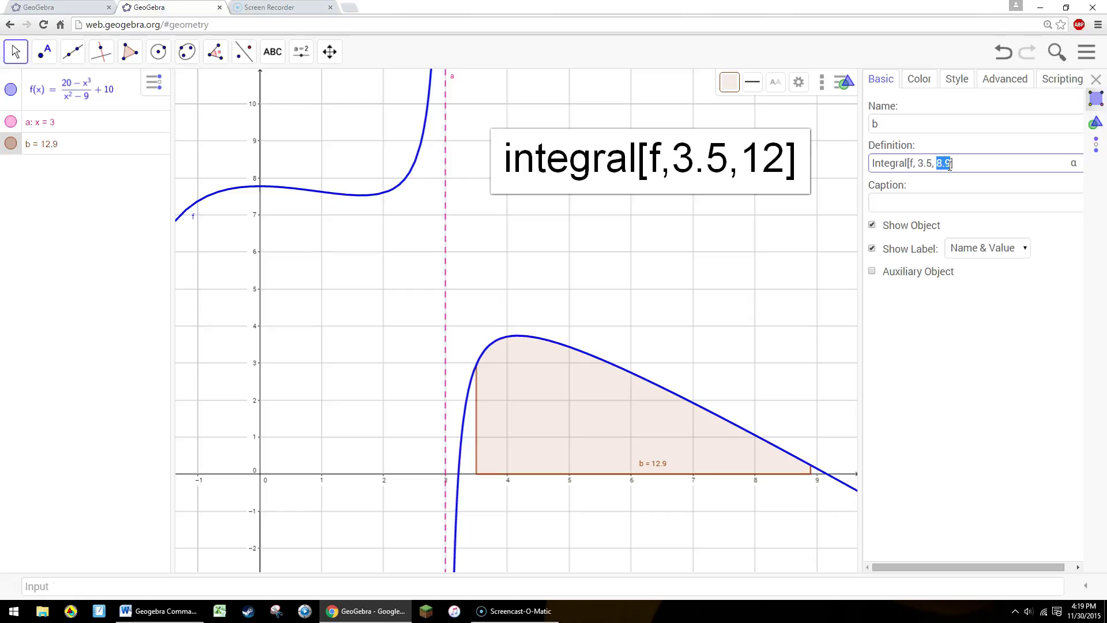
pyautogui.write('12')
pyautogui.click(693, 447)
pyautogui.click(956, 202)
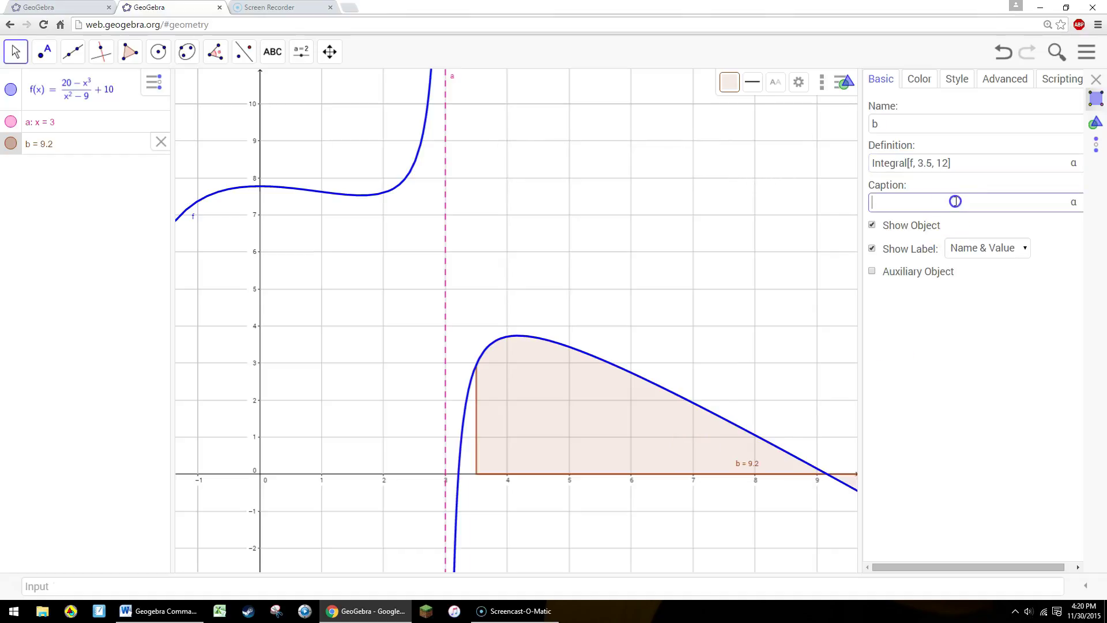
pyautogui.click(1095, 80)
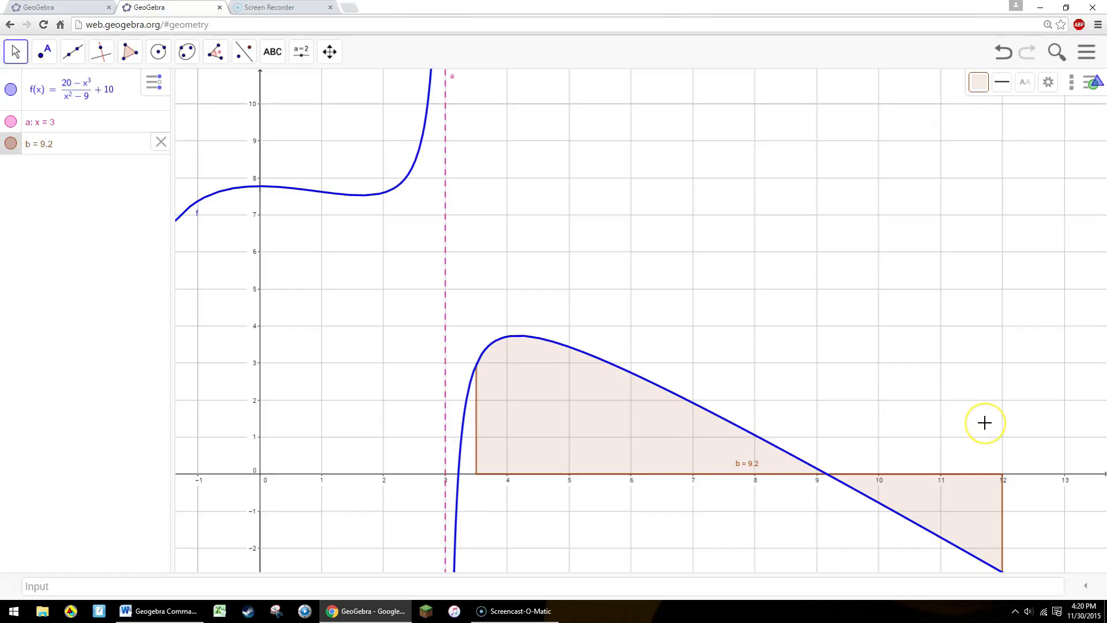
pyautogui.click(979, 312)
# - Define the function k(x)=A*((x-B)/C)^6+D and create sliders for A, B, C and D
pyautogui.click(73, 587)
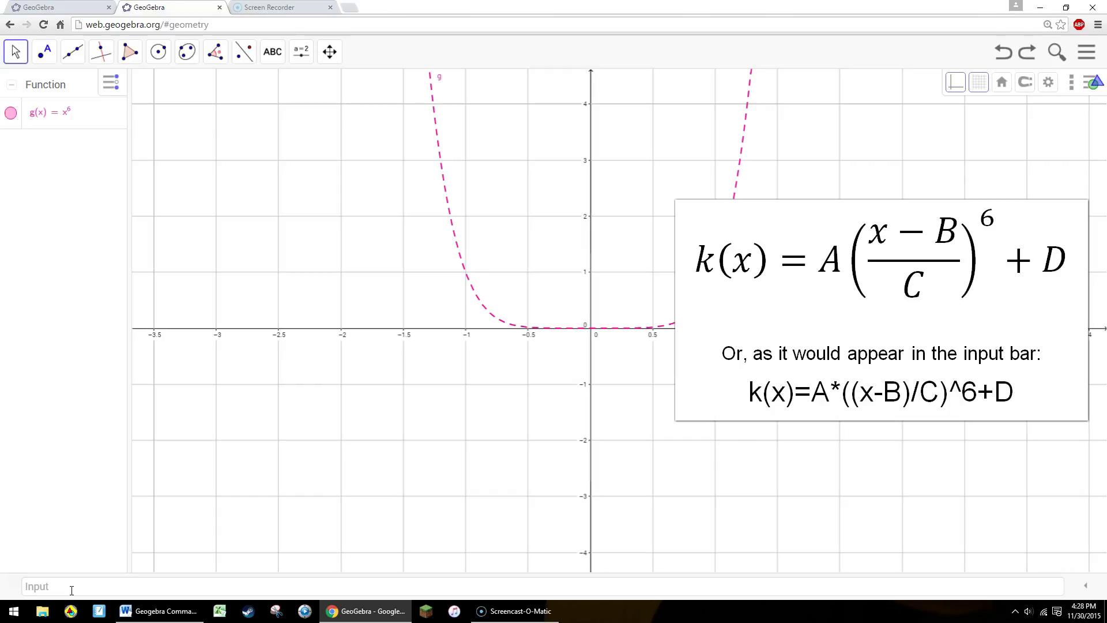
pyautogui.click(72, 591)
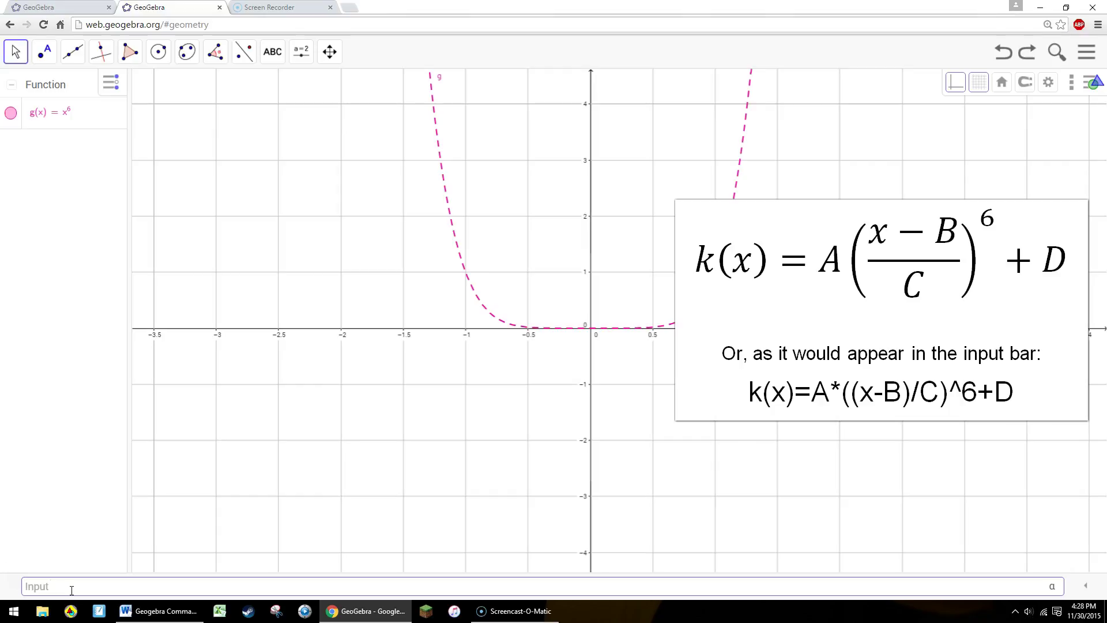
pyautogui.write('k(x)=A*')
pyautogui.write('((x-B)/C)^6+D')
pyautogui.press('Return')
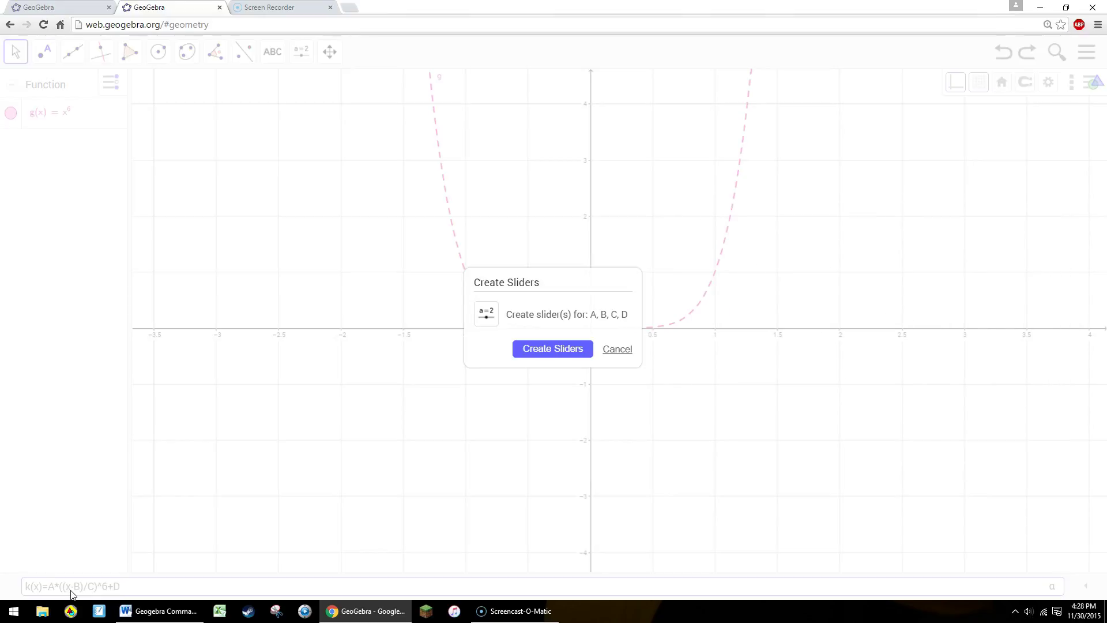
pyautogui.click(568, 350)
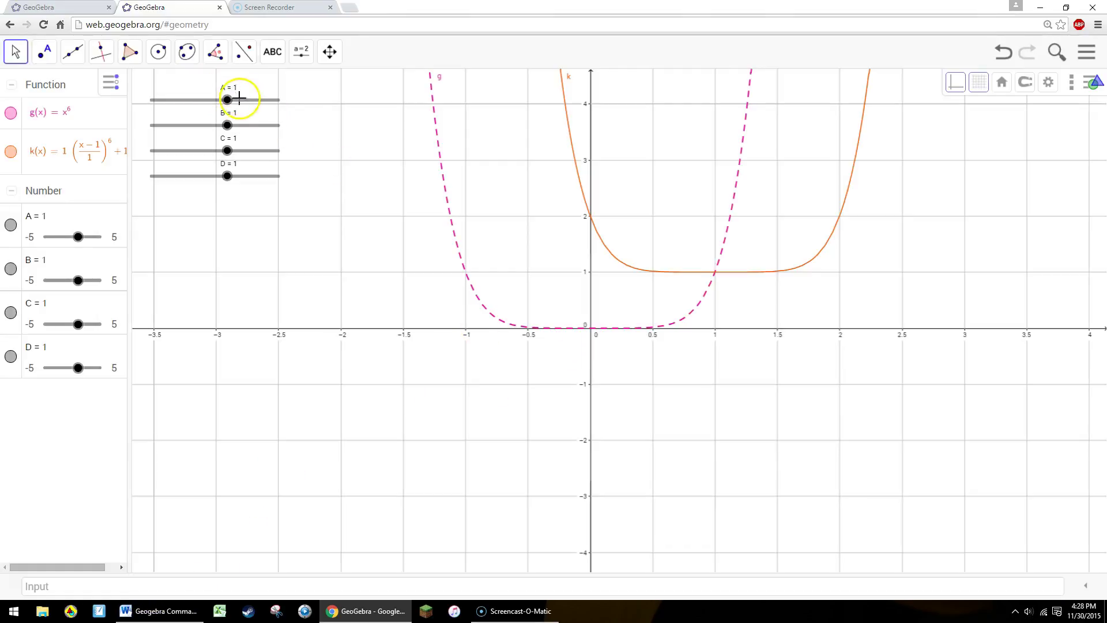
# - Set the line thickness of the graph of k to 7
pyautogui.click(573, 148)
pyautogui.click(974, 82)
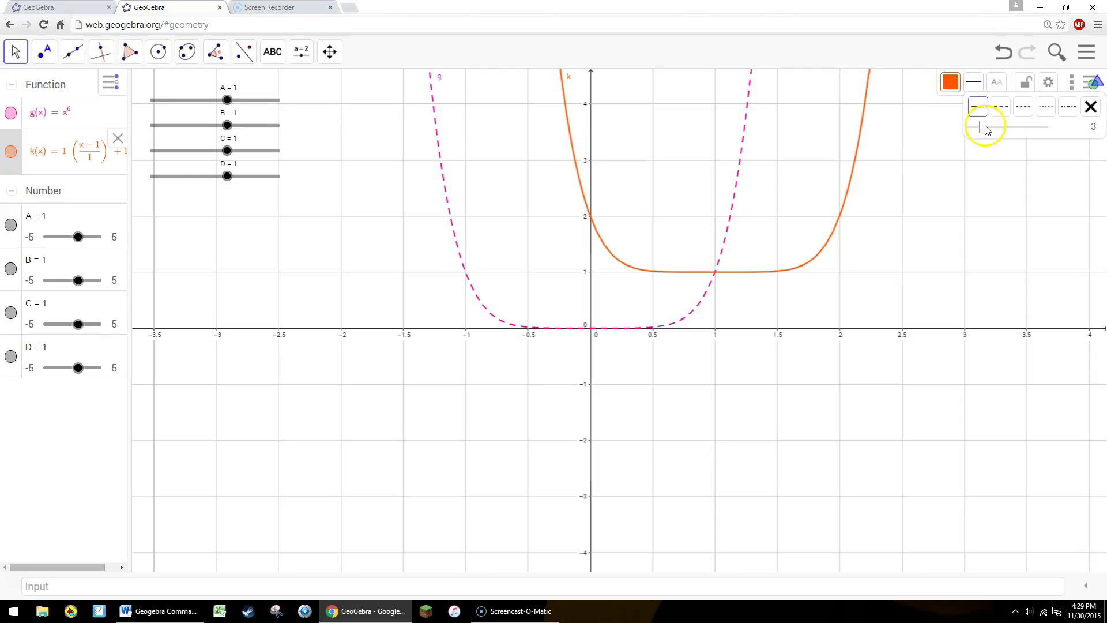
pyautogui.moveTo(985, 128); pyautogui.dragTo(1007, 127)
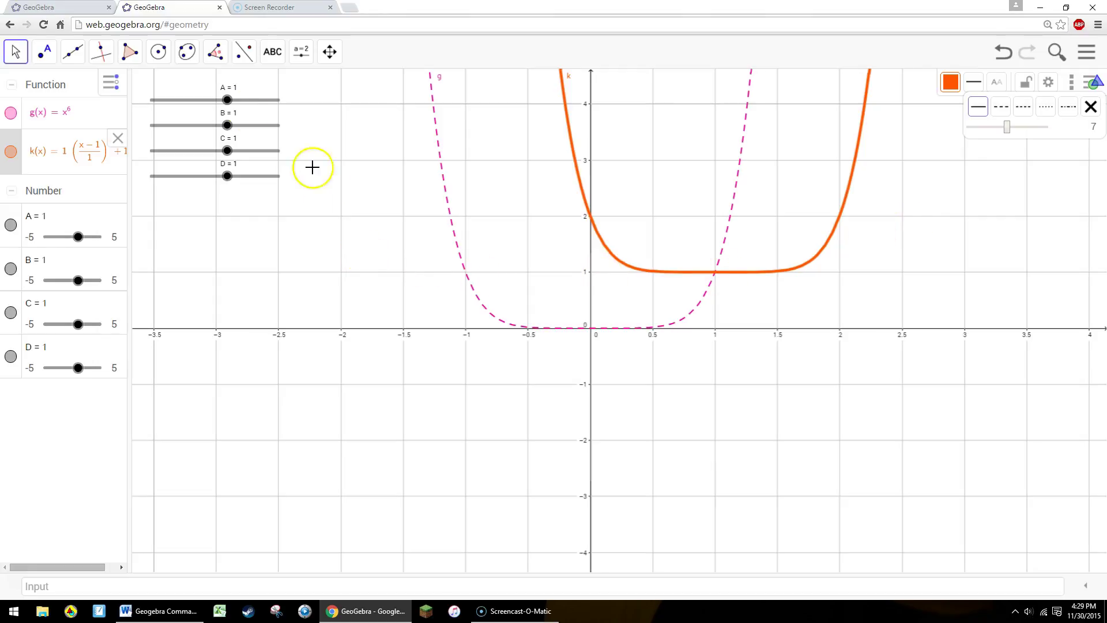
pyautogui.click(254, 205)
# - Transform k with its sliders, setting A to 0.65, B to -0.4, C to 1.05 and D to 0
pyautogui.moveTo(226, 176); pyautogui.dragTo(223, 110)
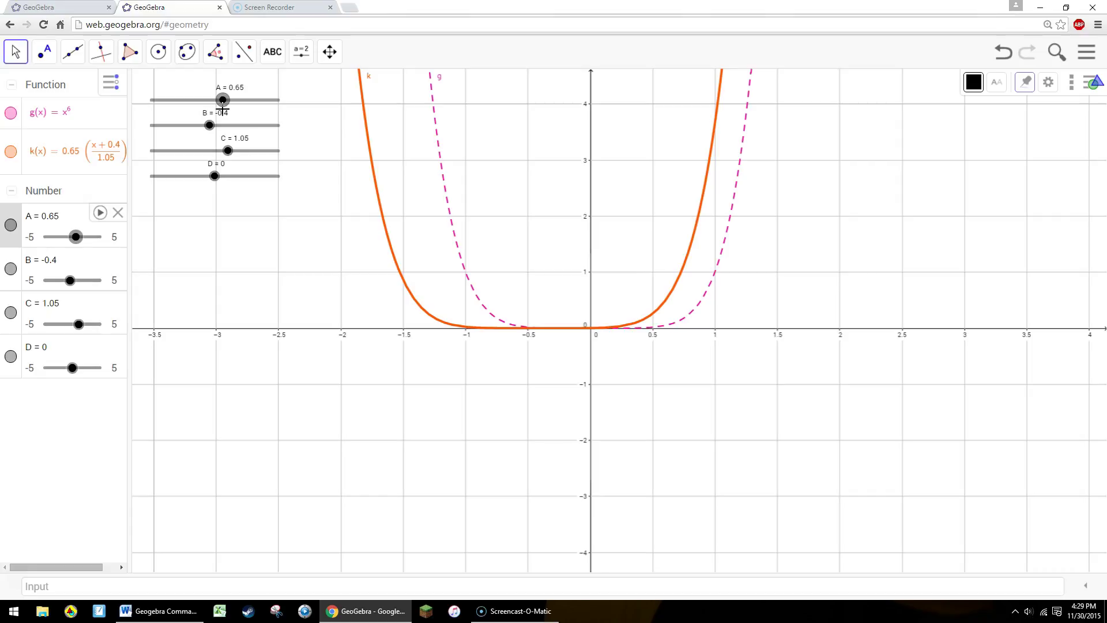
pyautogui.click(709, 410)
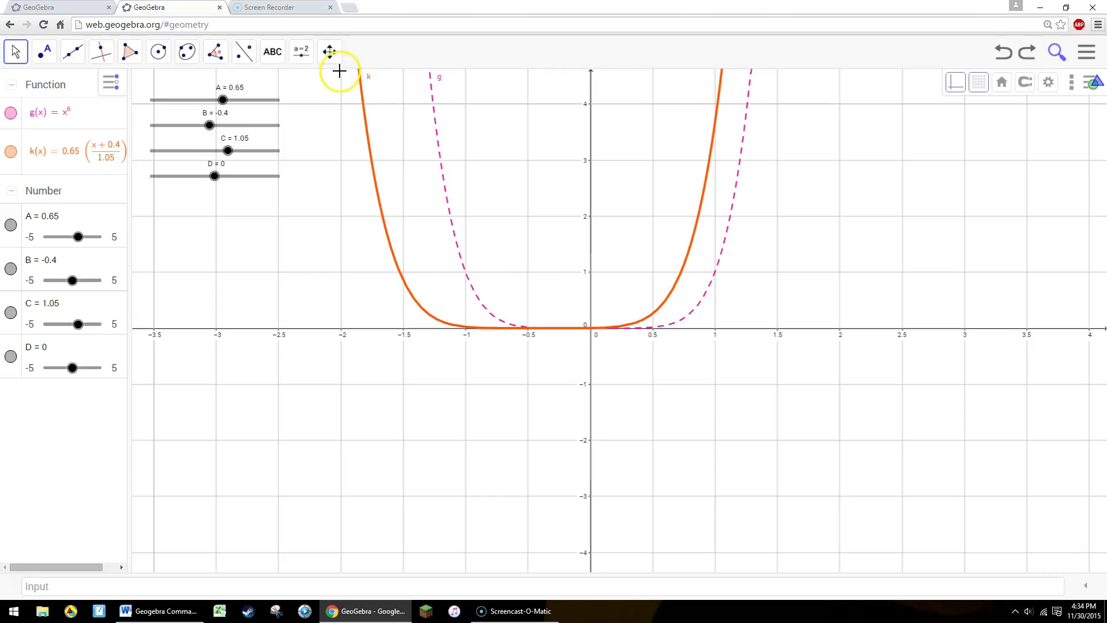
# - Insert the image file Graph.png with its lower-left corner at about (-2.07, -1.9) in the graph
pyautogui.click(270, 51)
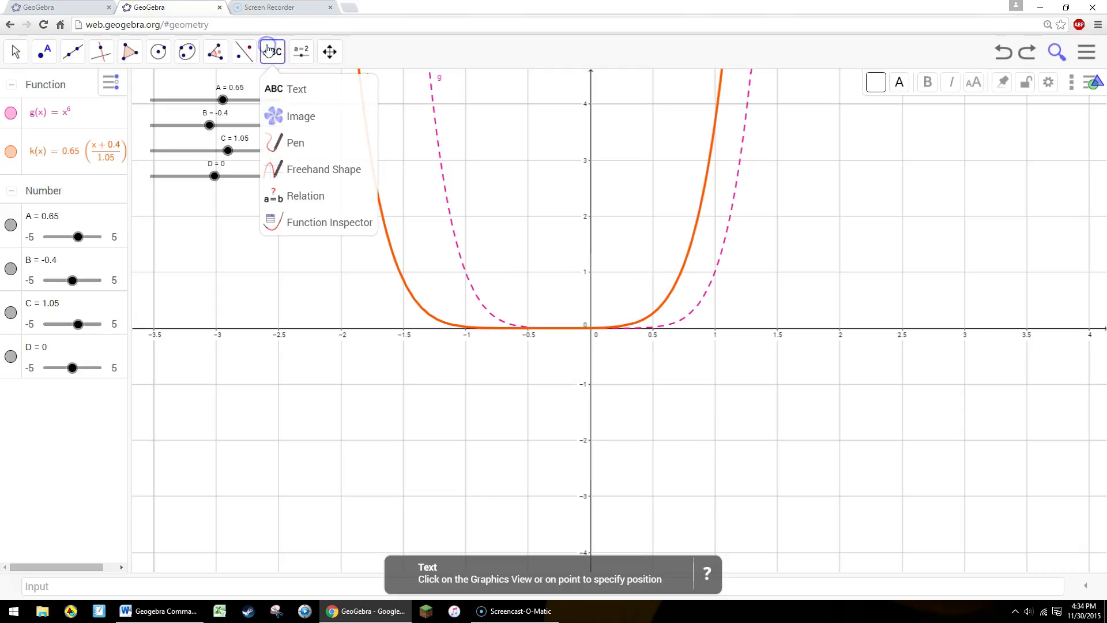
pyautogui.click(291, 114)
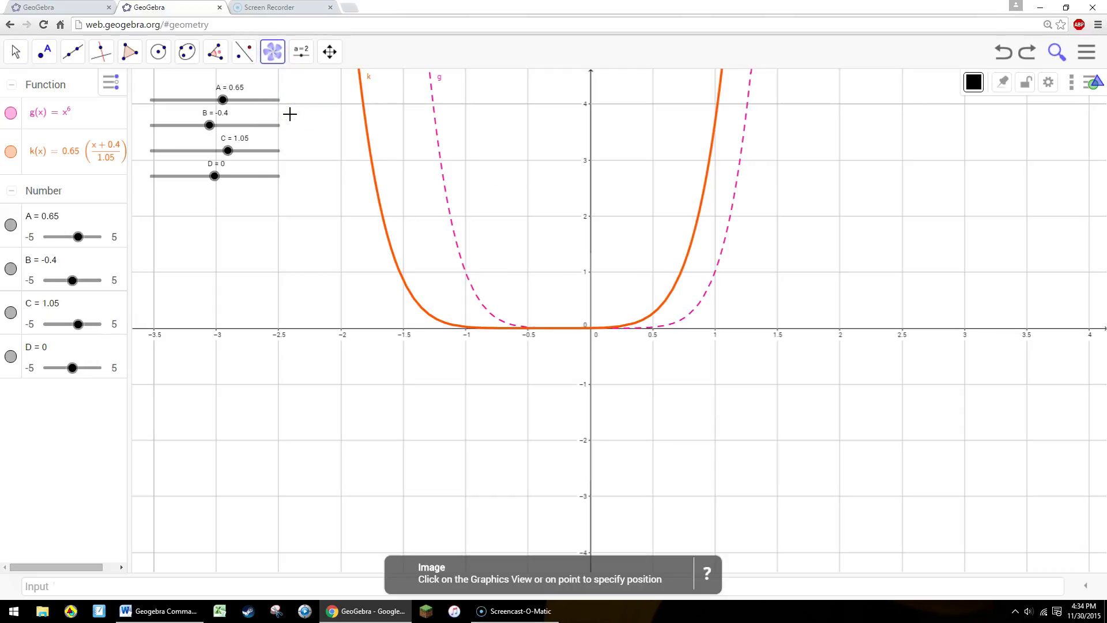
pyautogui.click(272, 51)
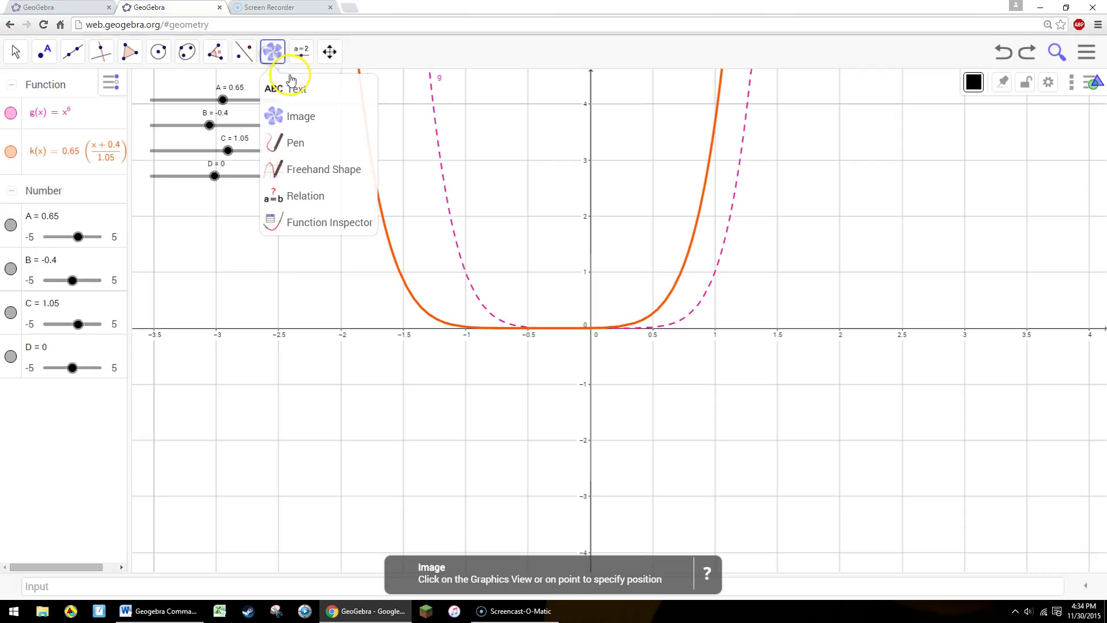
pyautogui.click(289, 116)
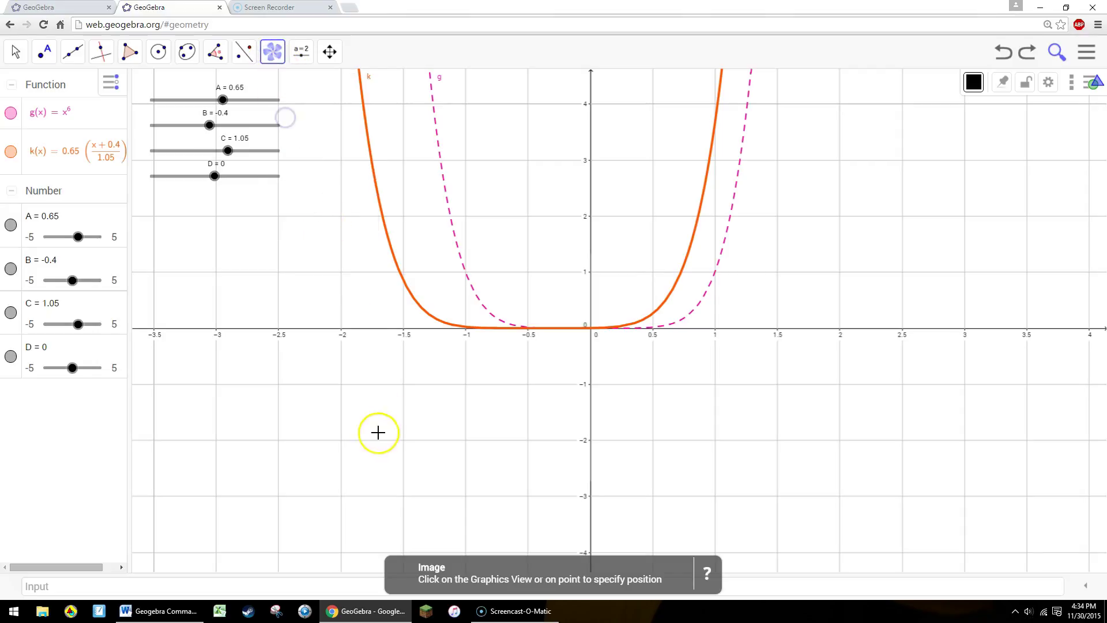
pyautogui.click(333, 435)
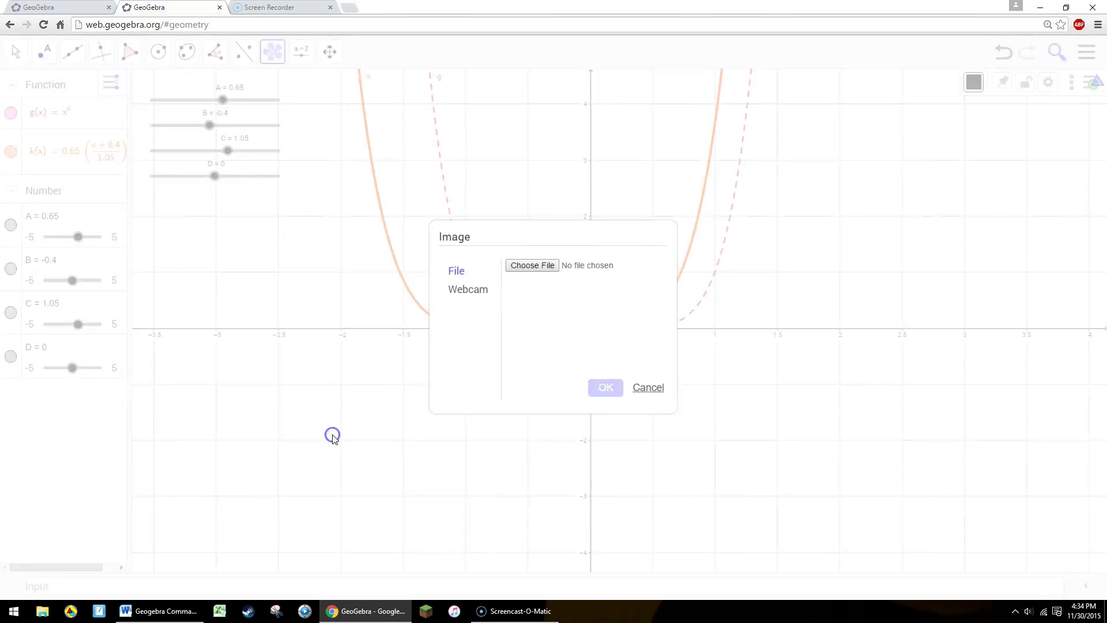
pyautogui.click(547, 266)
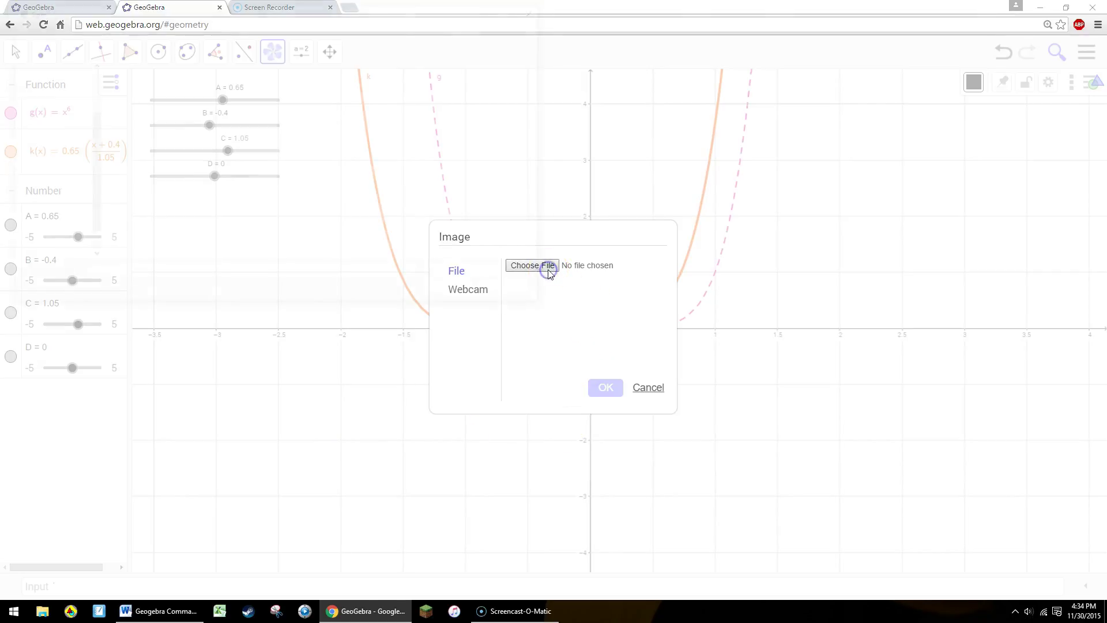
pyautogui.doubleClick(131, 95)
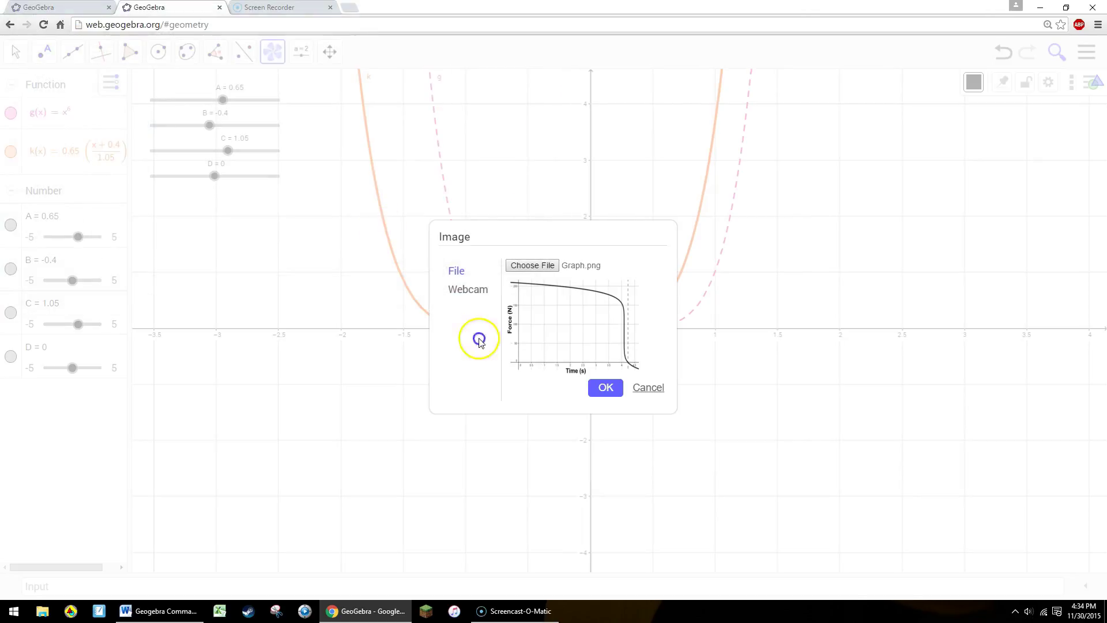
pyautogui.click(601, 390)
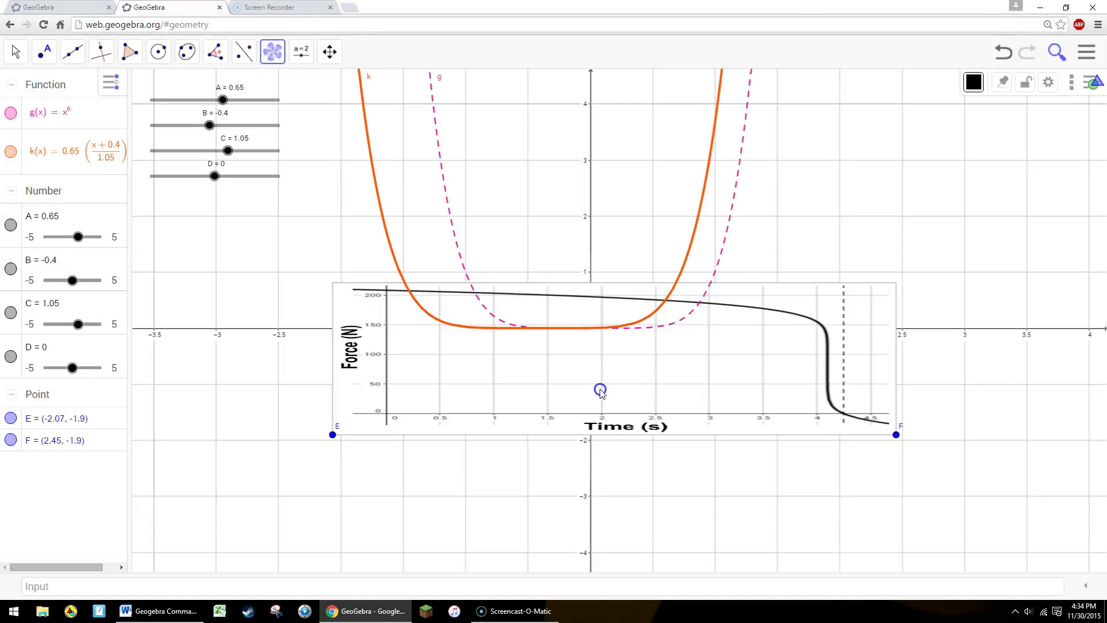
# - Give the inserted graph image an absolute position on screen
pyautogui.rightClick(629, 366)
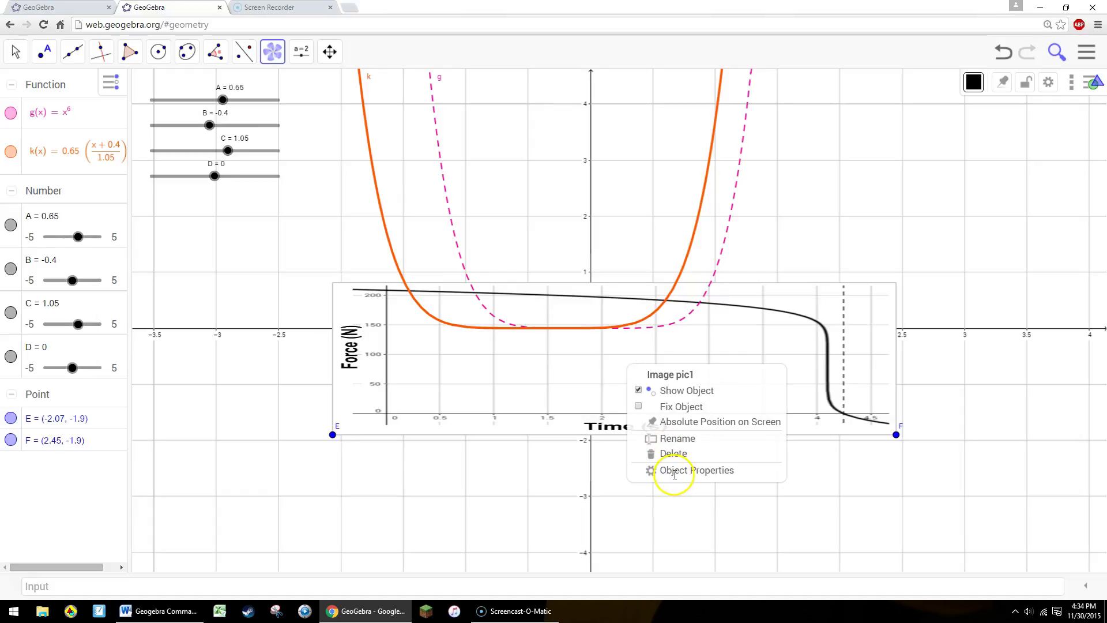
pyautogui.click(682, 422)
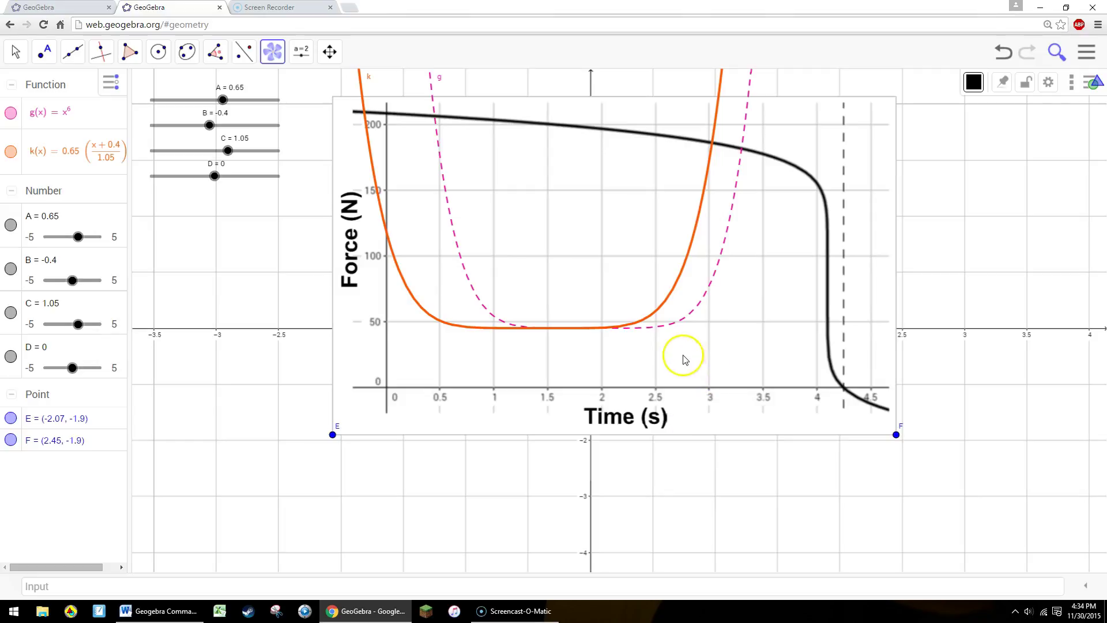
pyautogui.click(675, 393)
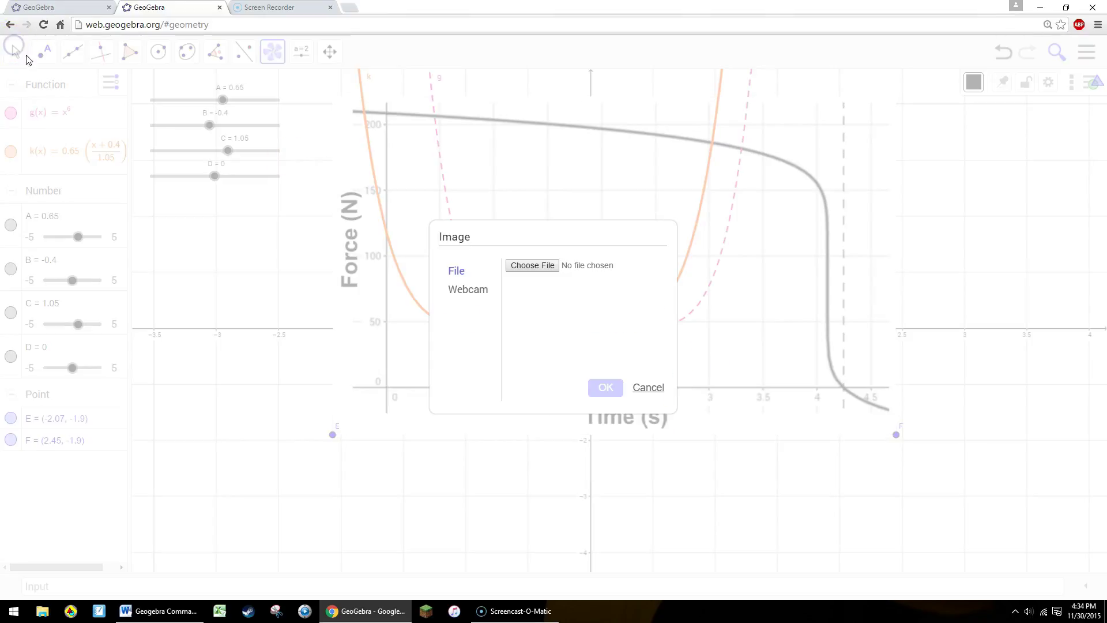
pyautogui.click(647, 387)
# - Move the graph image slightly left and down, and hide its corner points E and F
pyautogui.click(9, 57)
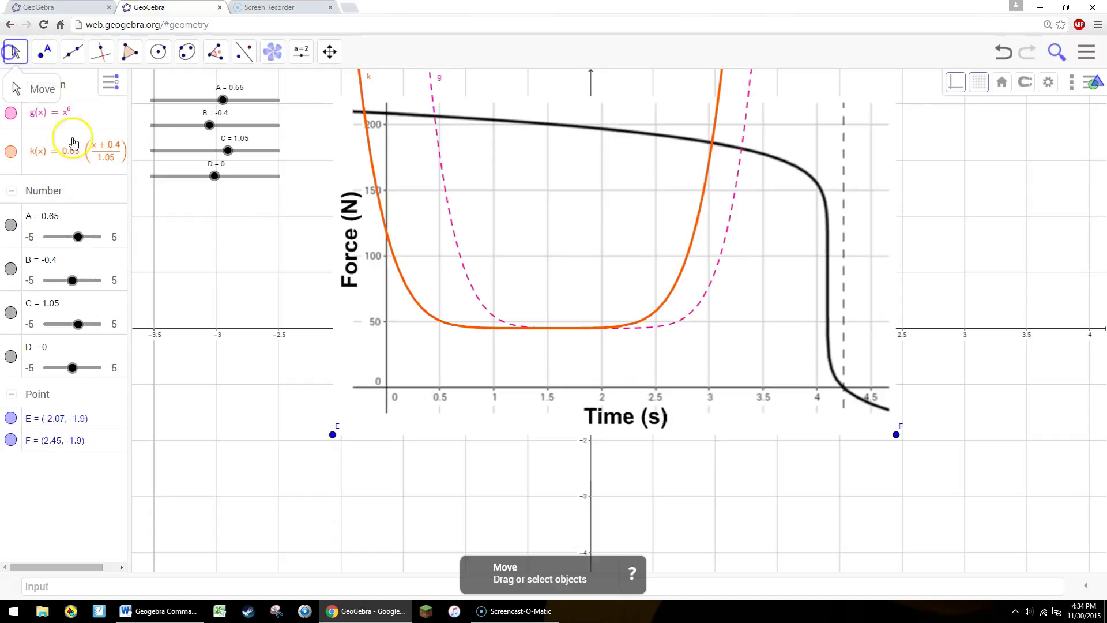
pyautogui.moveTo(607, 361); pyautogui.dragTo(589, 407)
pyautogui.click(10, 418)
pyautogui.click(11, 440)
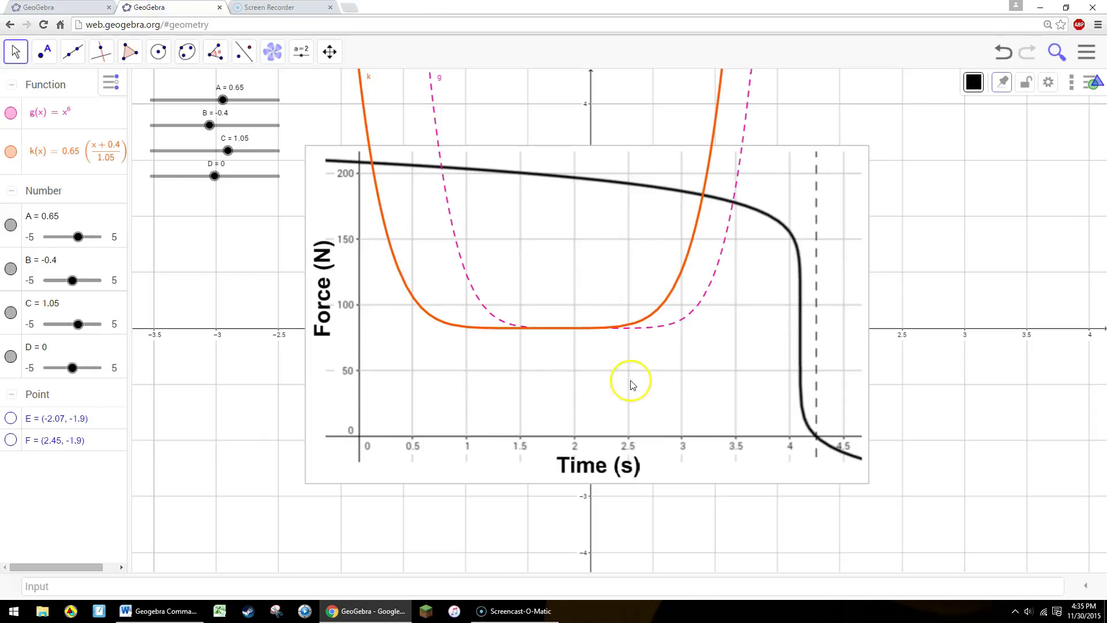
# - Make the inserted graph picture a background image and hide the function g(x)
pyautogui.rightClick(713, 360)
pyautogui.click(751, 461)
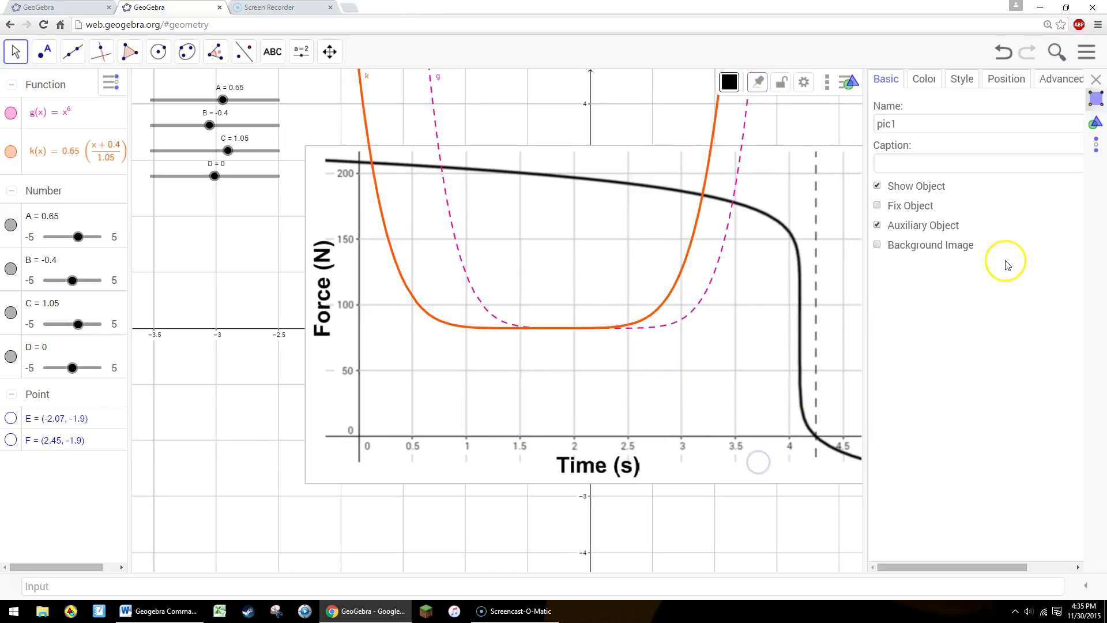
pyautogui.click(935, 247)
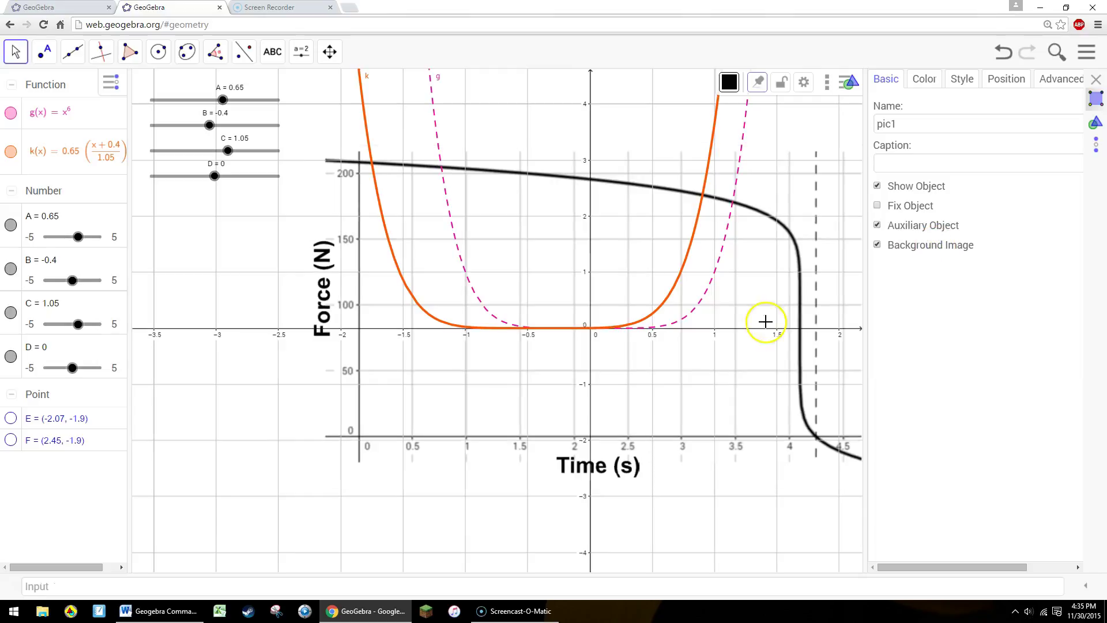
pyautogui.click(11, 113)
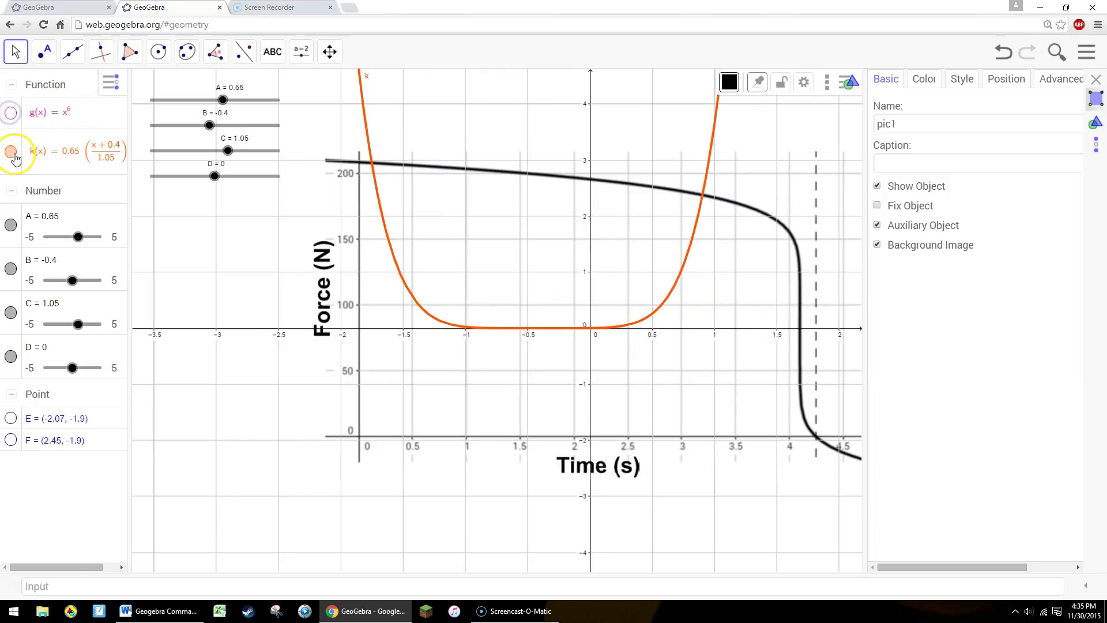
pyautogui.click(1096, 80)
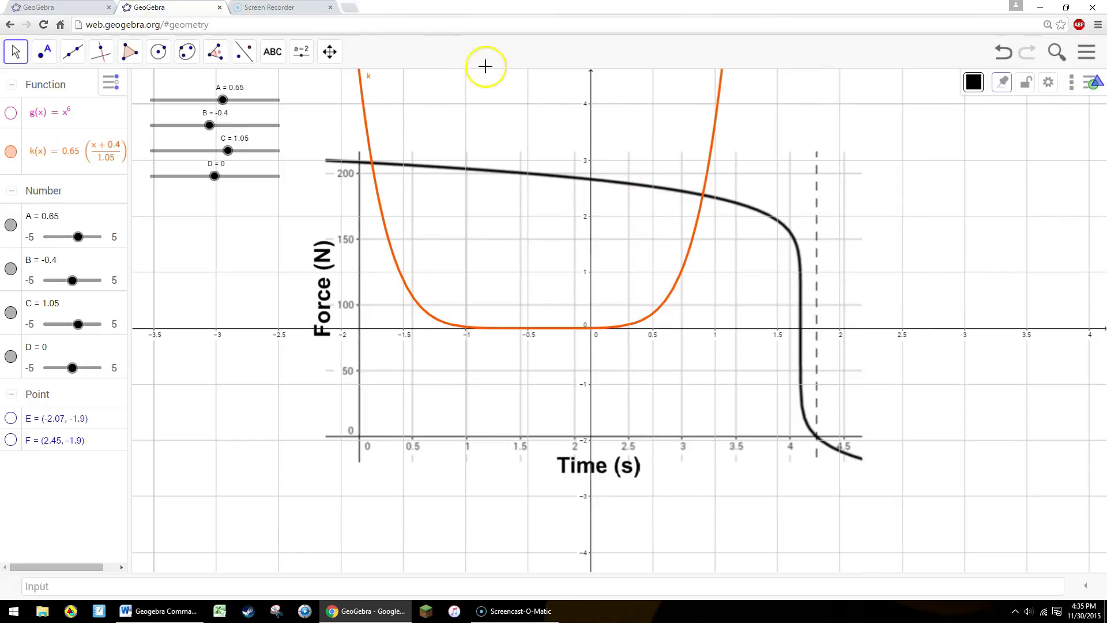
# - Align the coordinate origin with the image's origin and rescale the y-axis to match the image's force scale up to 200
pyautogui.click(330, 51)
pyautogui.click(426, 91)
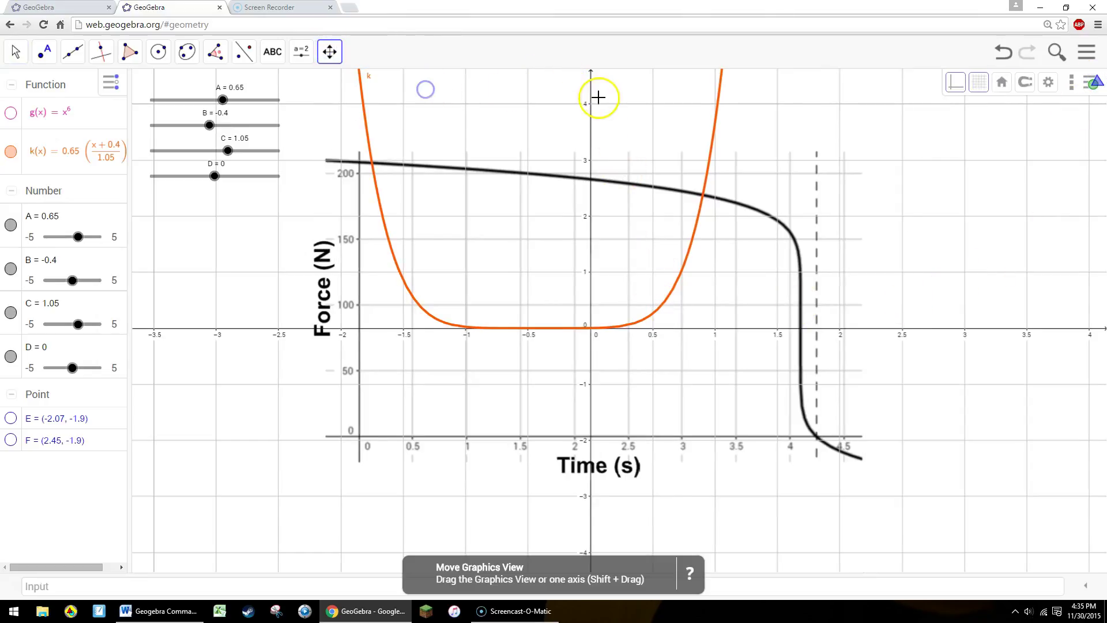
pyautogui.moveTo(586, 104); pyautogui.dragTo(400, 237)
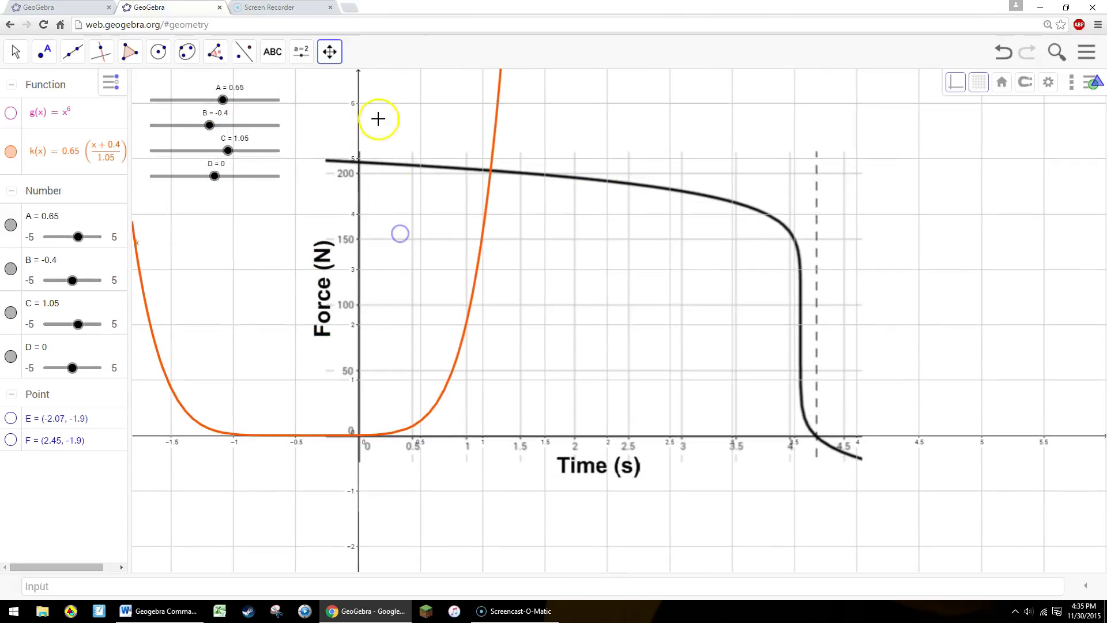
pyautogui.moveTo(358, 101); pyautogui.dragTo(361, 350)
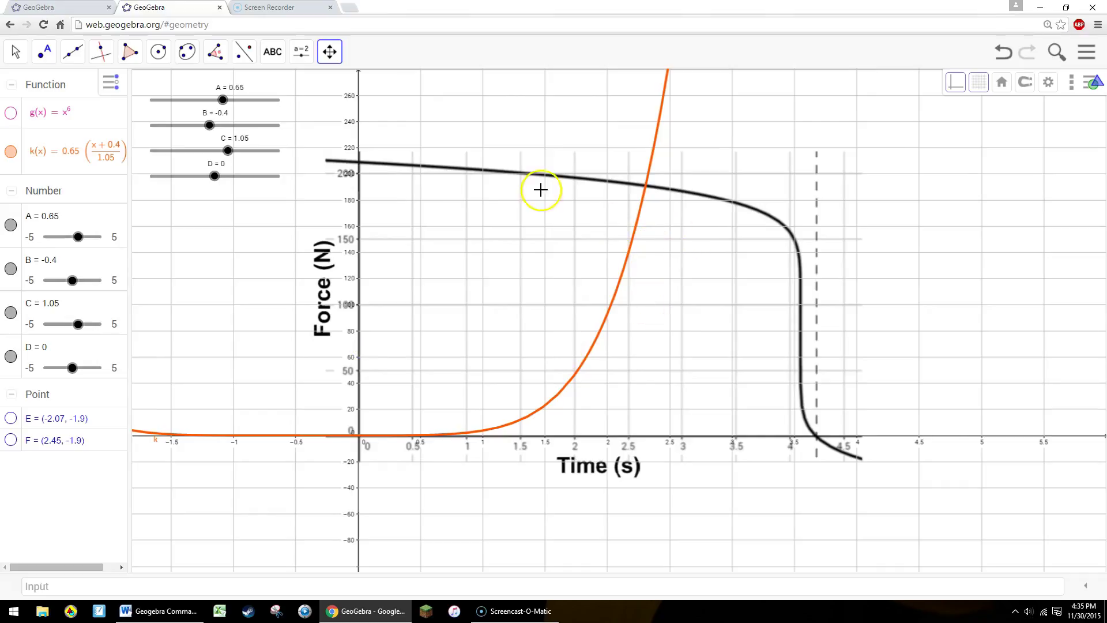